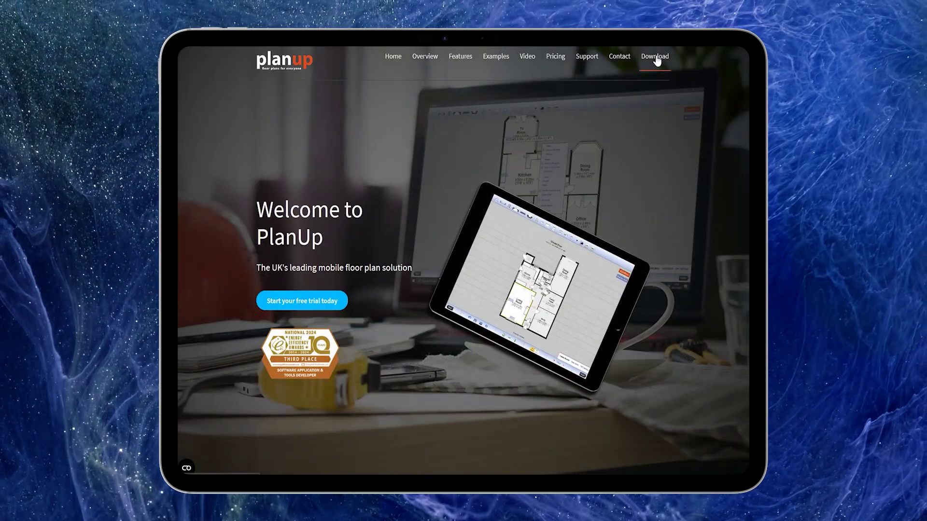
- Jump to the Download PlanUp section with Windows, App Store and Google Play options
click(655, 58)
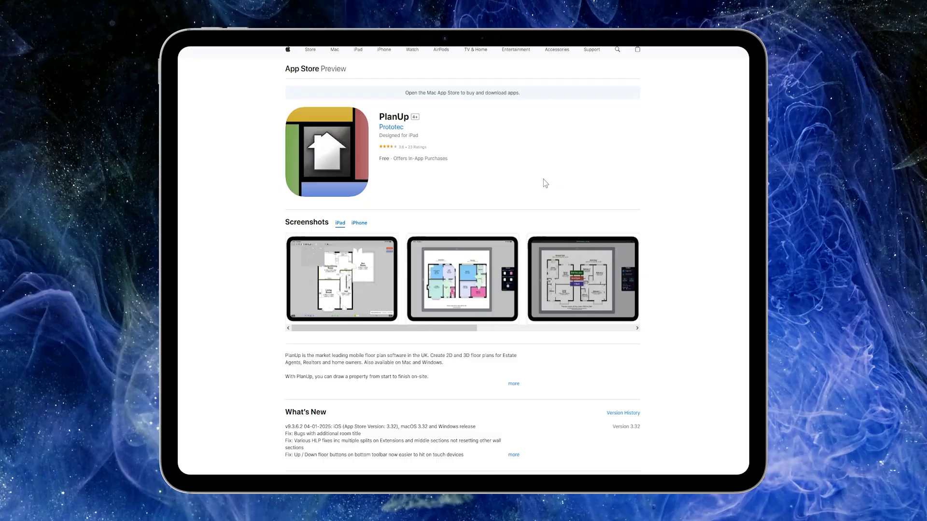
text(47)
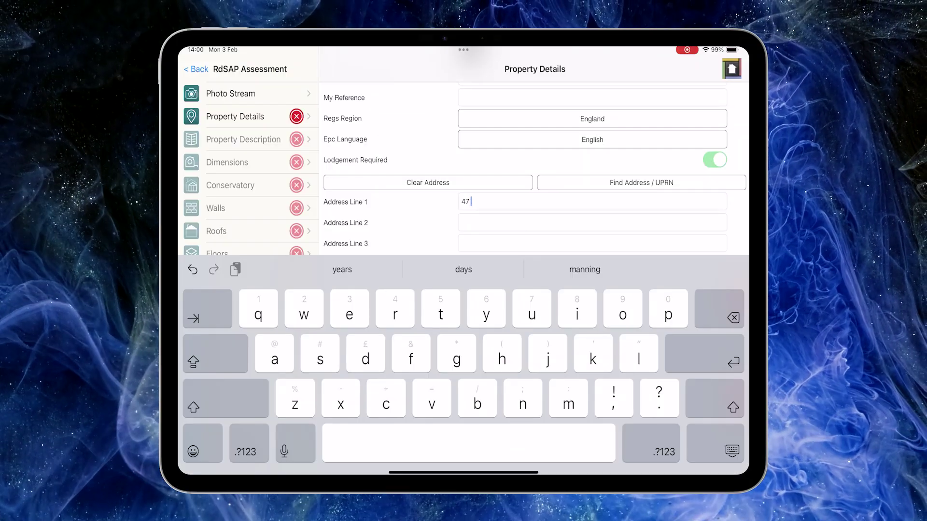
text( Chessle )
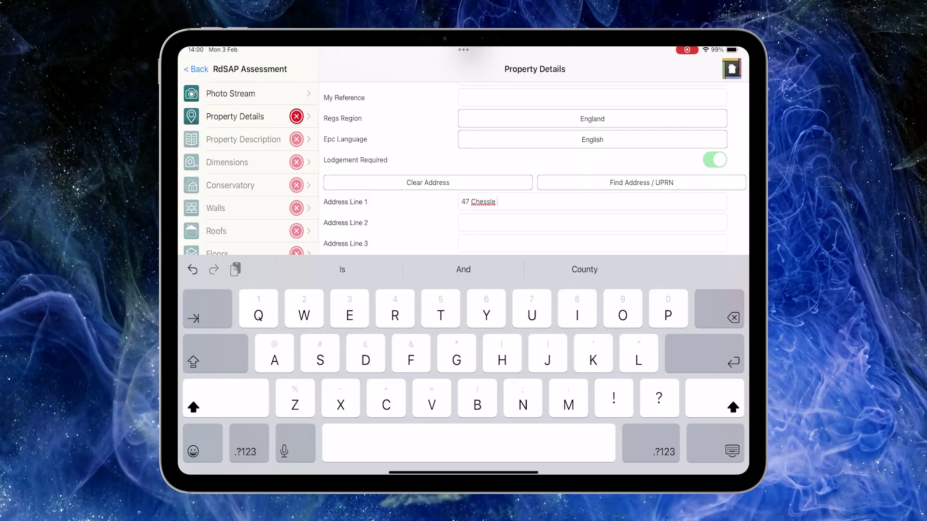
text(Stree)
text(Be)
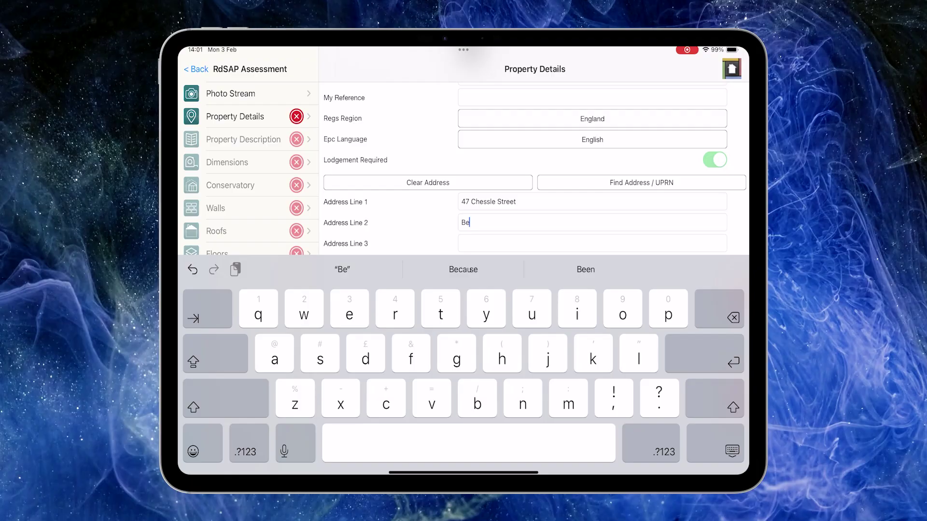
text(dminster)
key(Return)
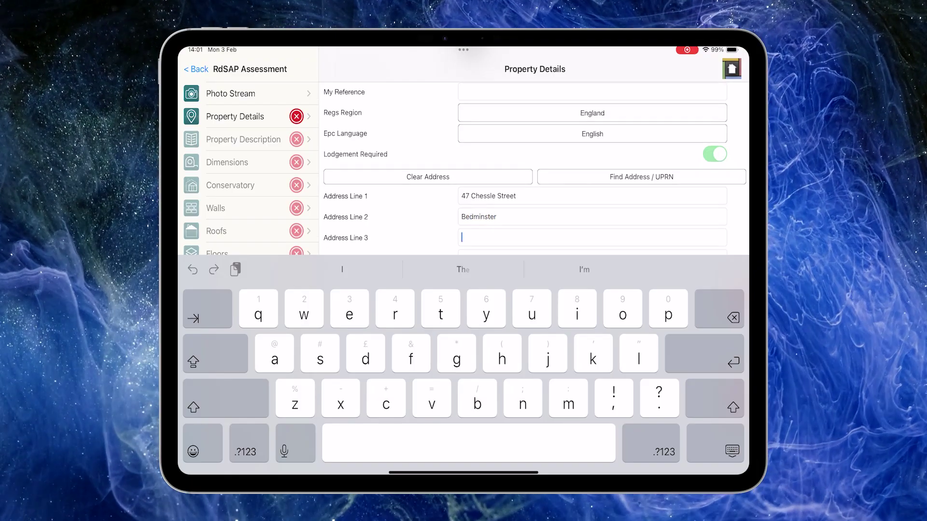
text(Brist)
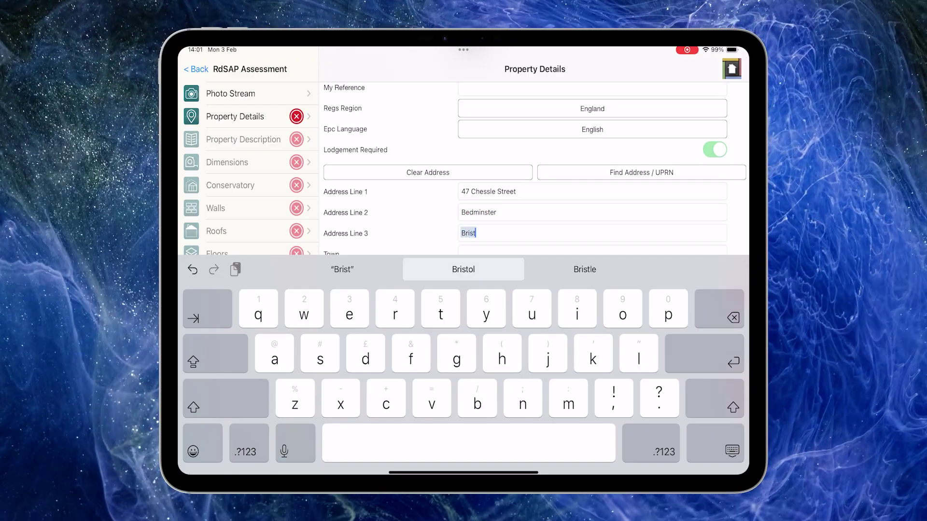
click(462, 269)
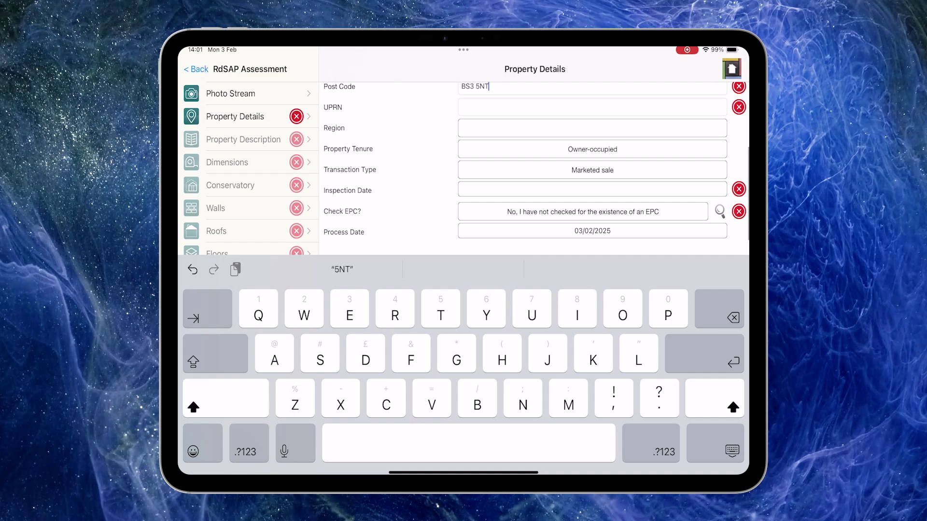
key(Return)
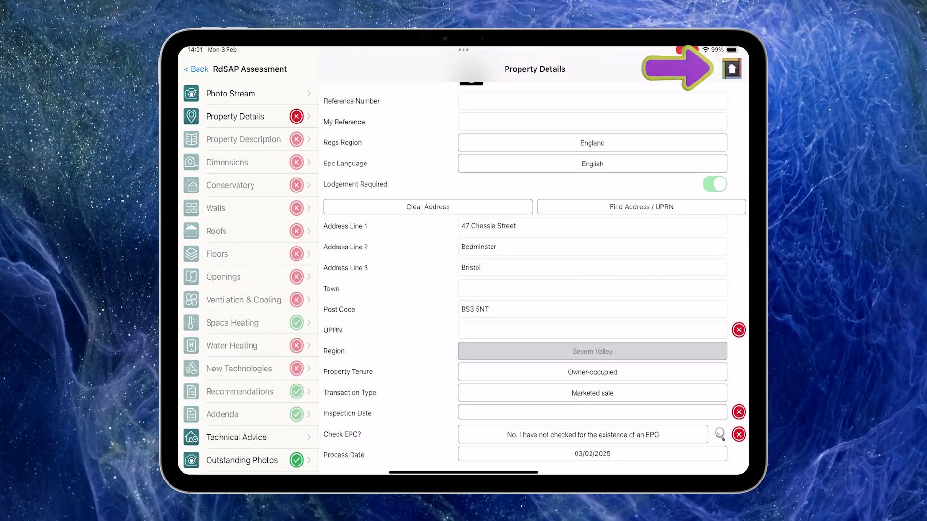
- Start a floor plan for the property and QuickDraw a square ground-floor room
click(731, 69)
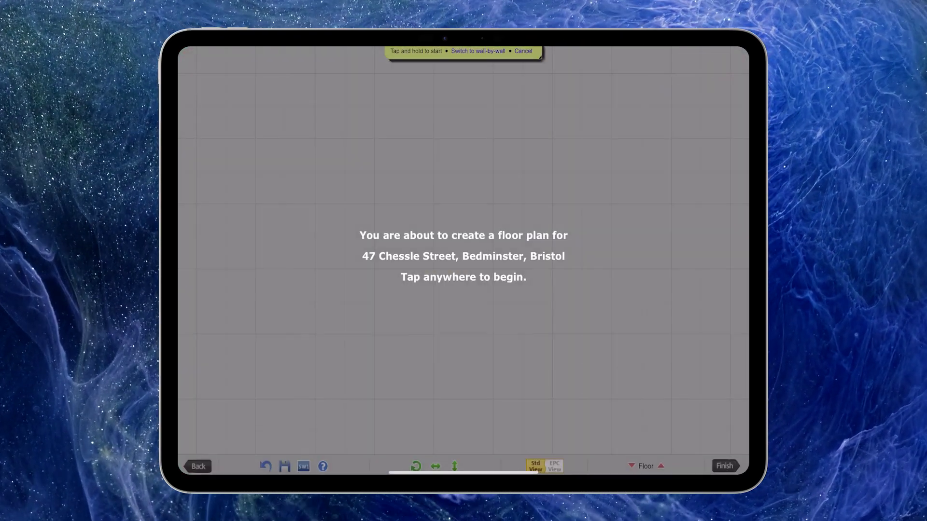
click(508, 258)
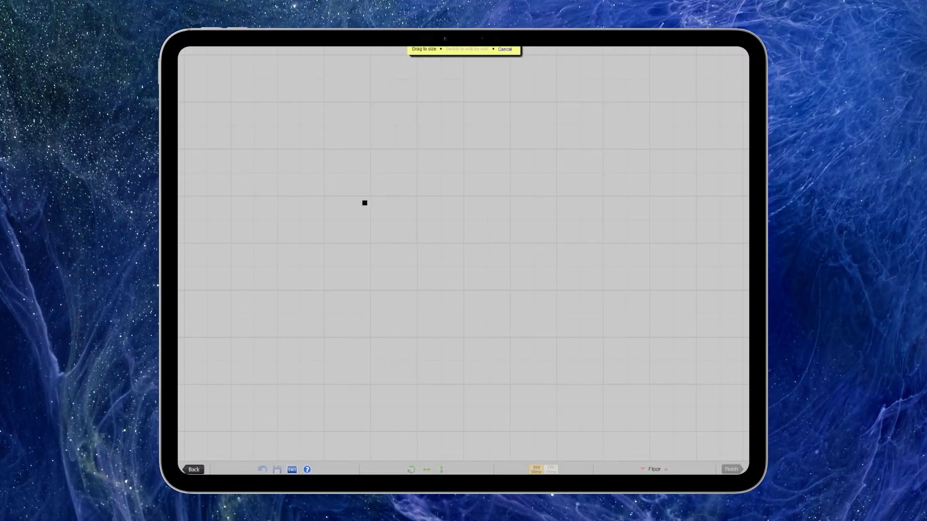
drag(366, 204, 544, 368)
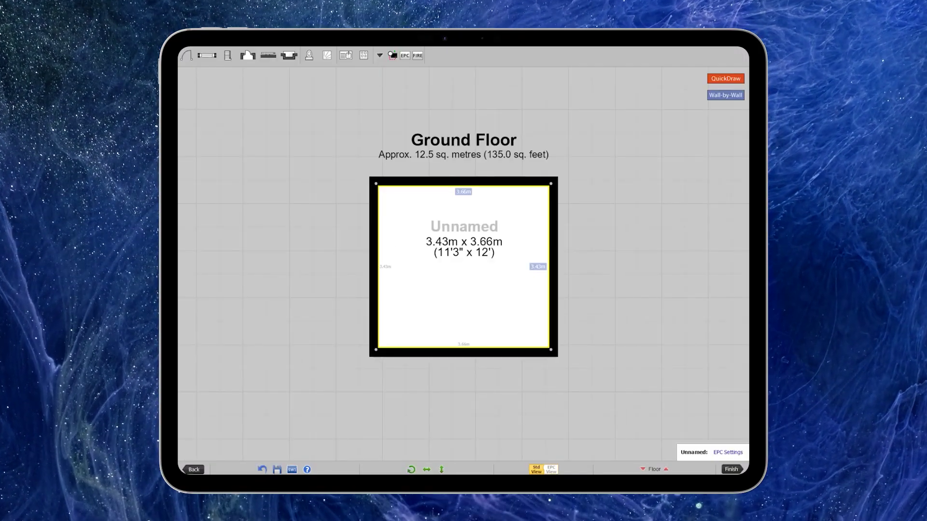
- Cut away the room's upper right corner to make it L-shaped and name it Hallway
click(551, 267)
click(583, 292)
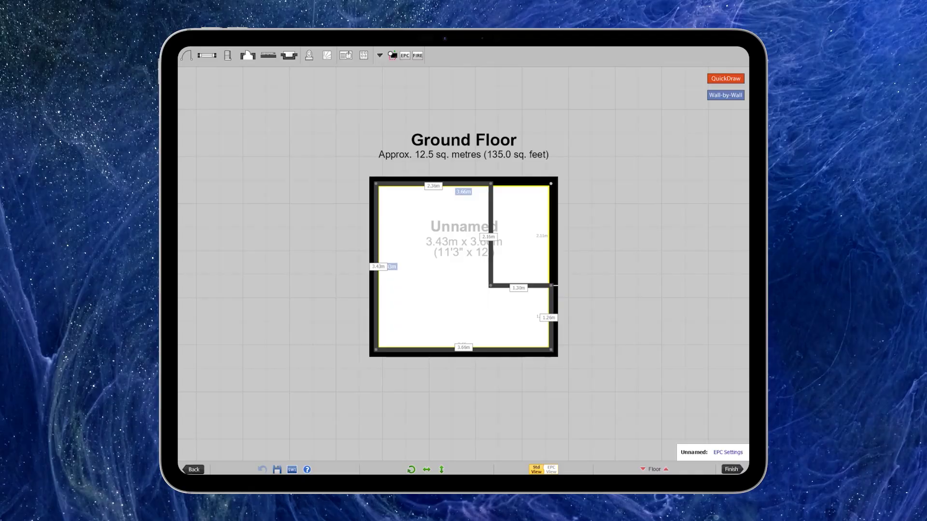
click(413, 226)
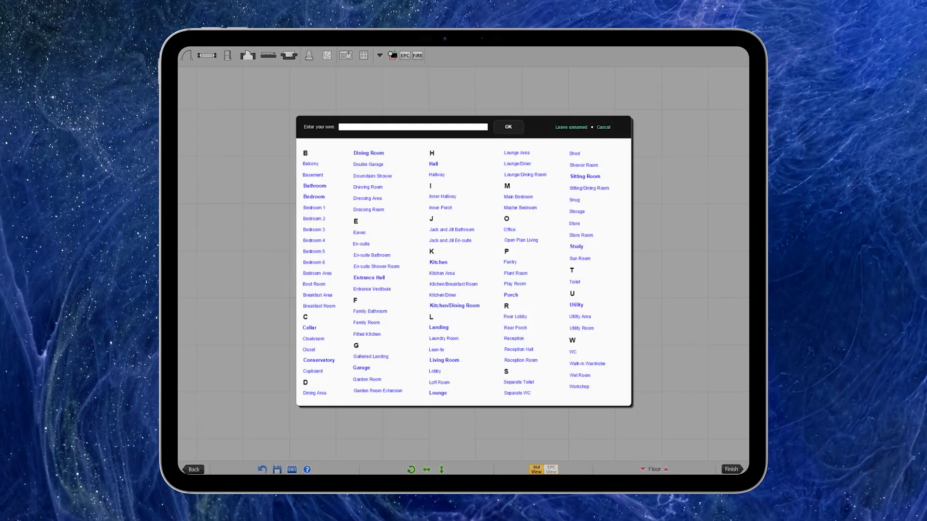
click(437, 175)
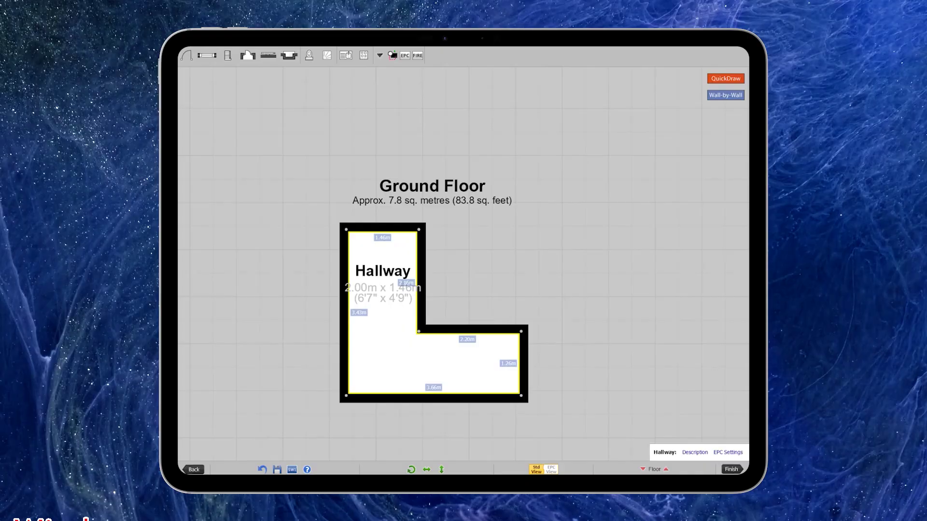
- Draw a 4 by 5 metre room wall by wall from the Hallway's inner corner
click(725, 95)
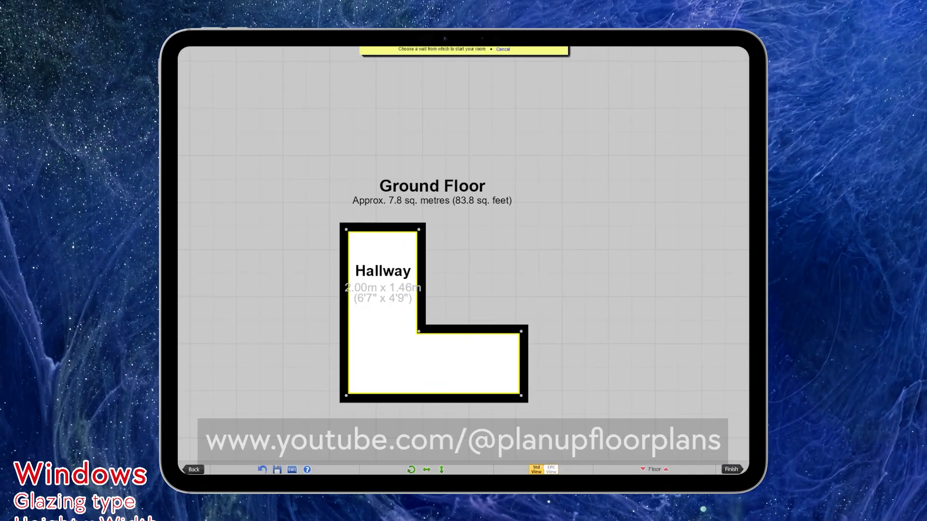
click(419, 332)
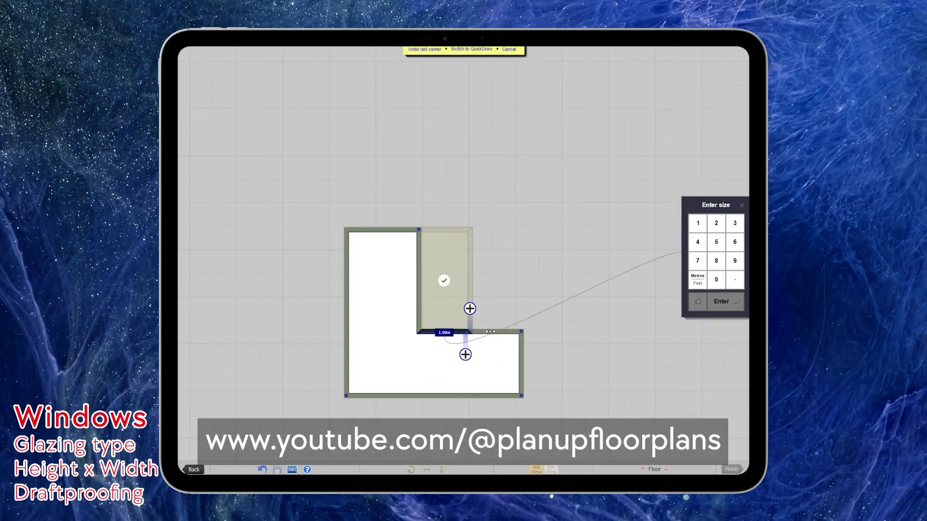
click(716, 242)
click(721, 301)
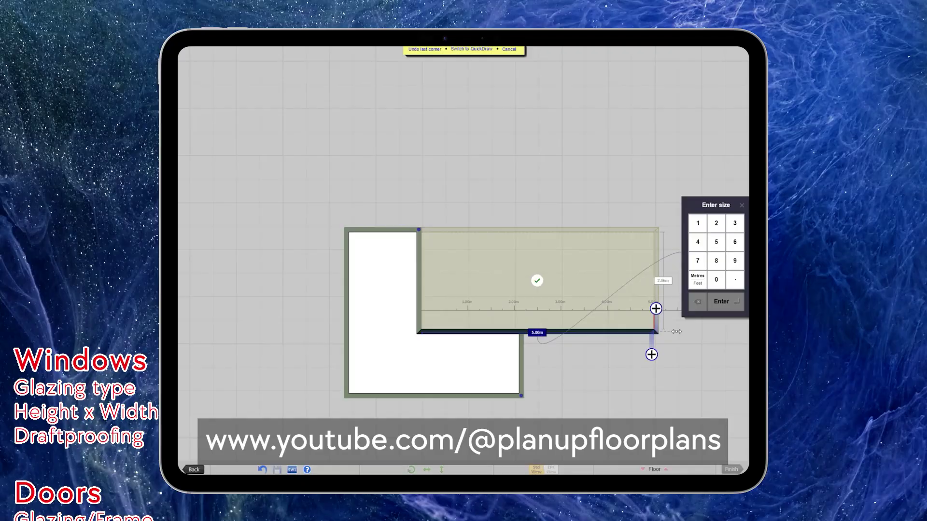
click(697, 242)
click(722, 301)
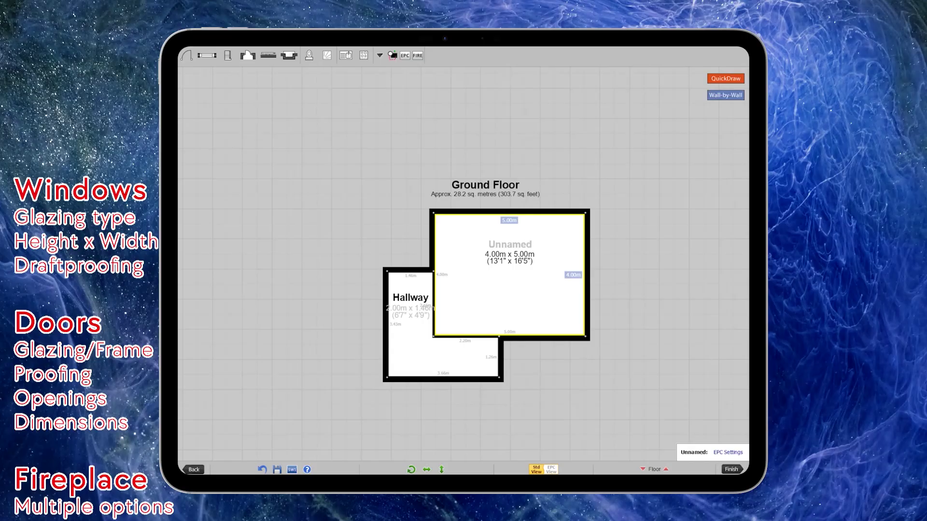
- Draw a second room wall by wall with 4 m and 4.5 m walls from the shared corner
click(434, 246)
click(460, 223)
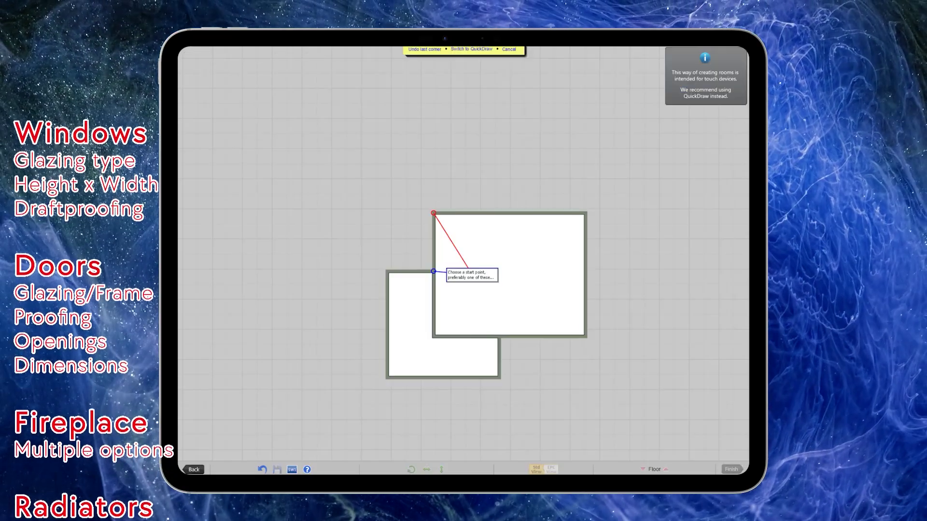
click(433, 271)
text(4)
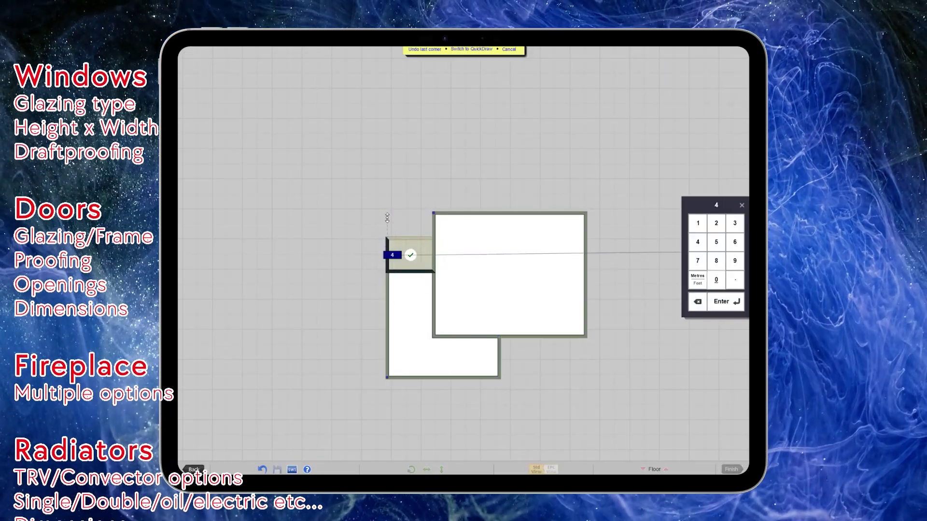
key(Return)
text(4.5)
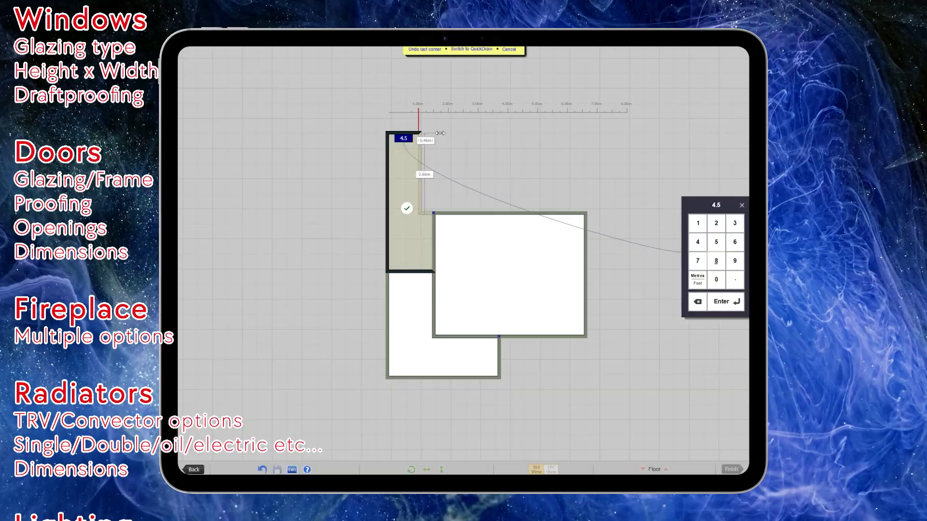
key(Return)
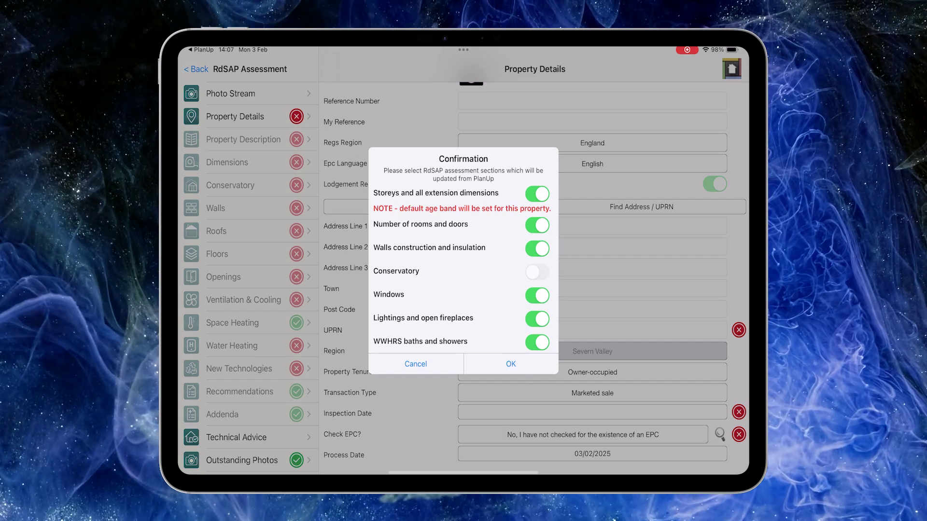
- Confirm importing the chosen PlanUp sections into the RdSAP assessment
click(510, 364)
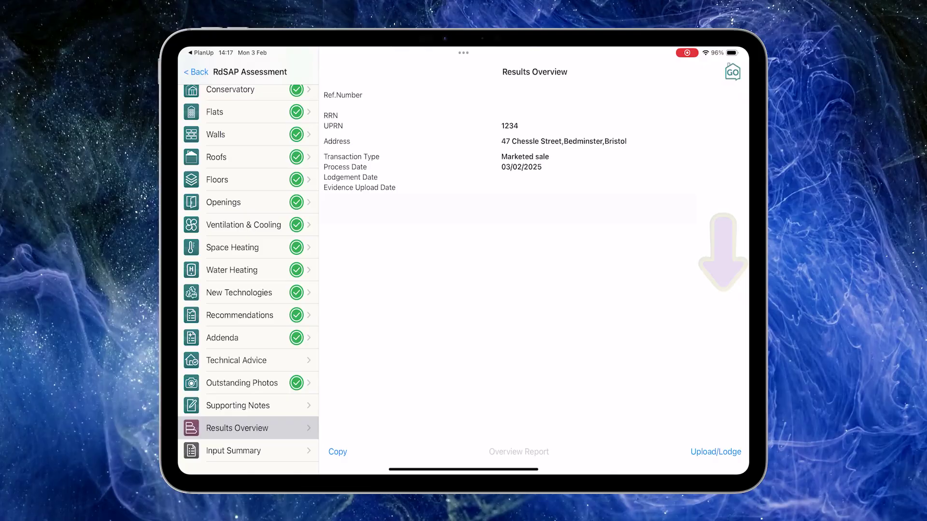
- Upload assessment 000023 from Upload/Lodge and acknowledge the successful upload
click(715, 452)
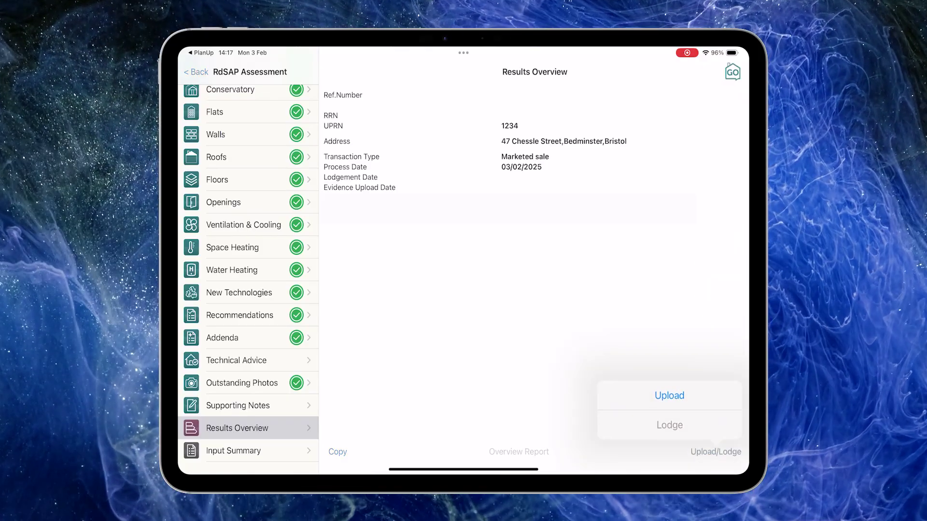
click(669, 396)
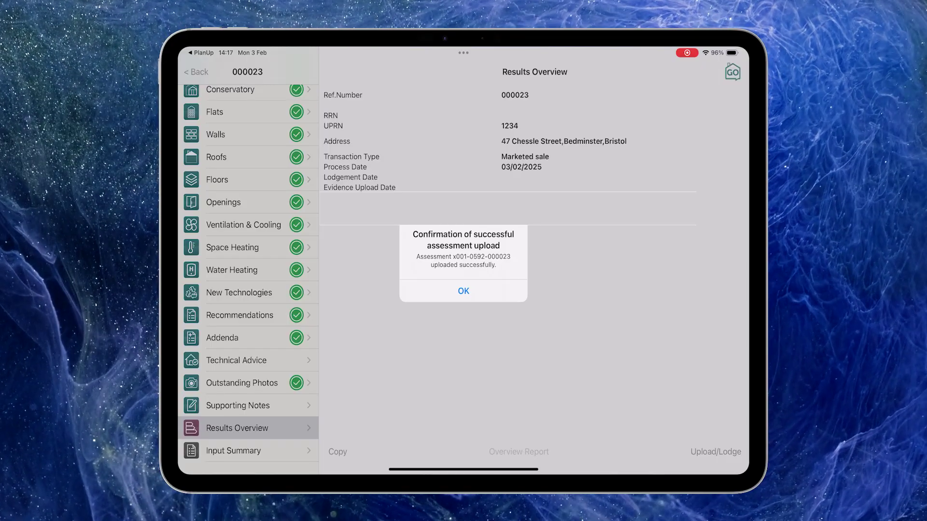
click(464, 291)
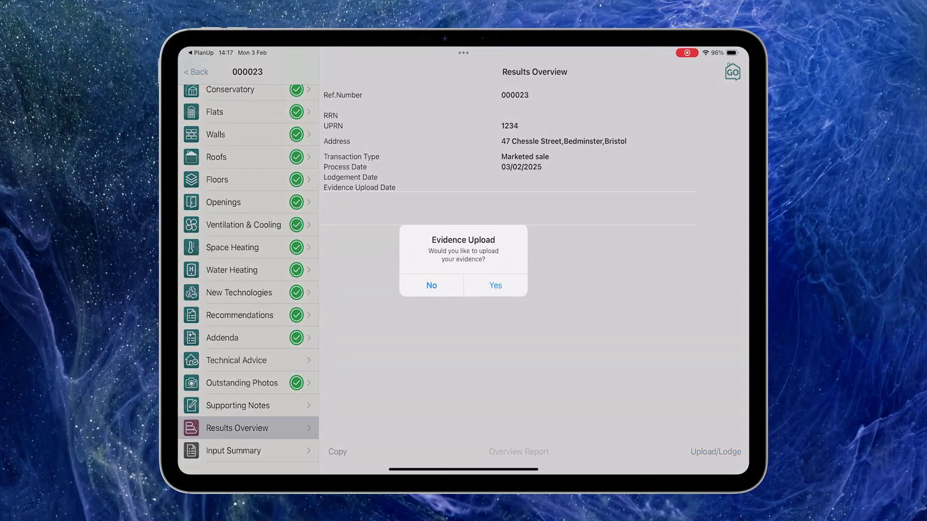
- Upload the evidence, confirm it is QA audit ready, and continue to the plan upload prompt
click(495, 285)
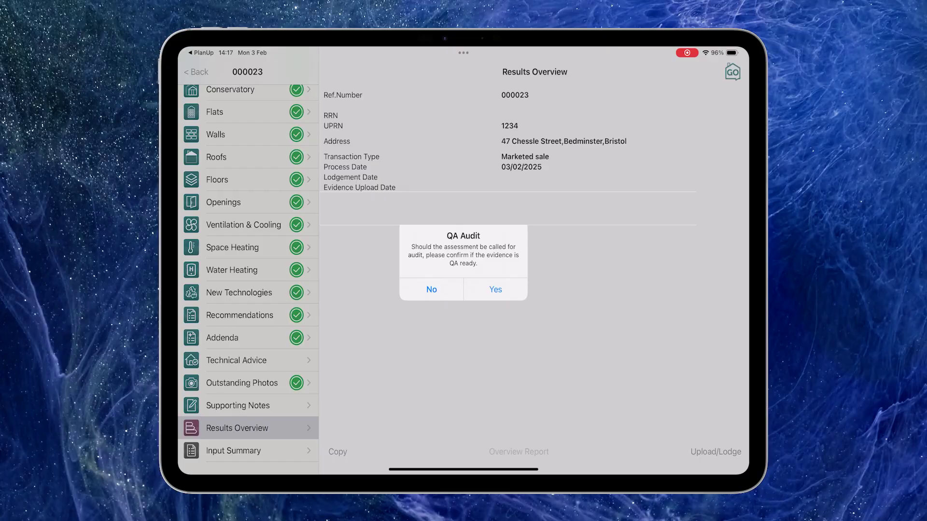
click(495, 289)
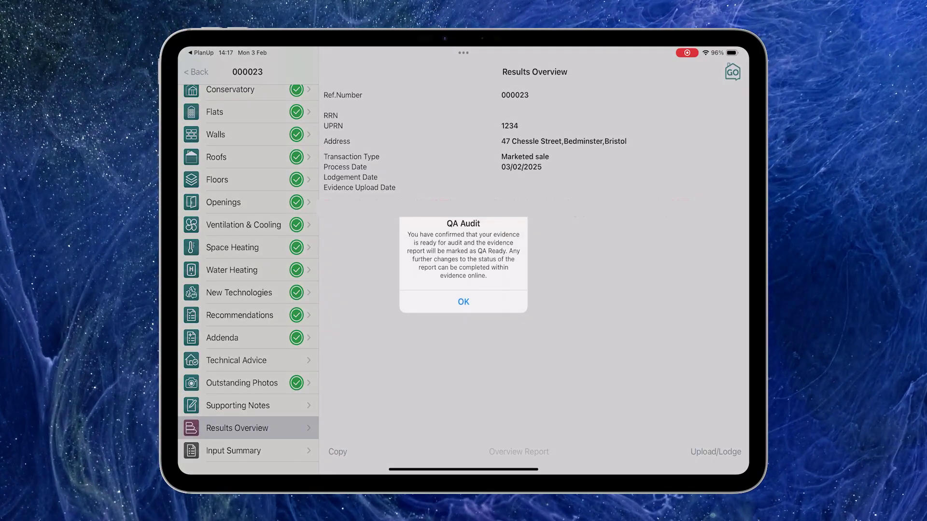
click(464, 301)
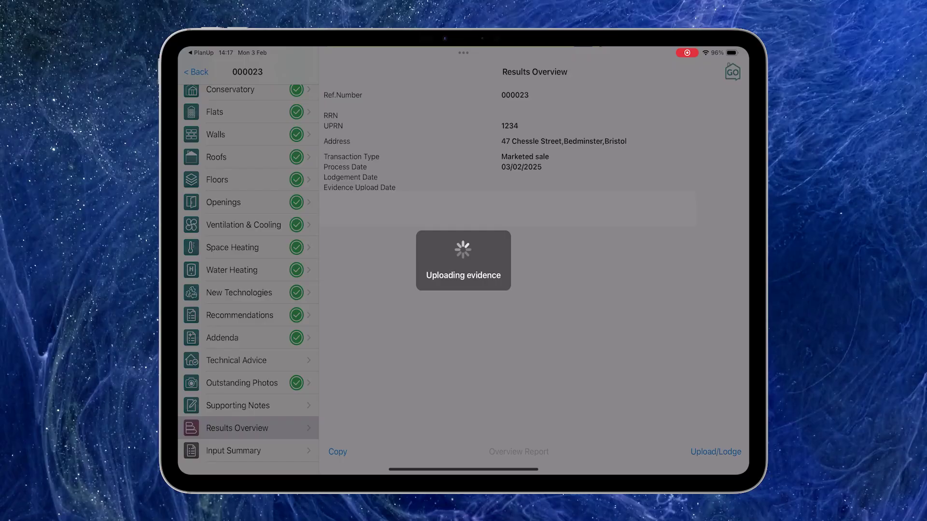
click(463, 257)
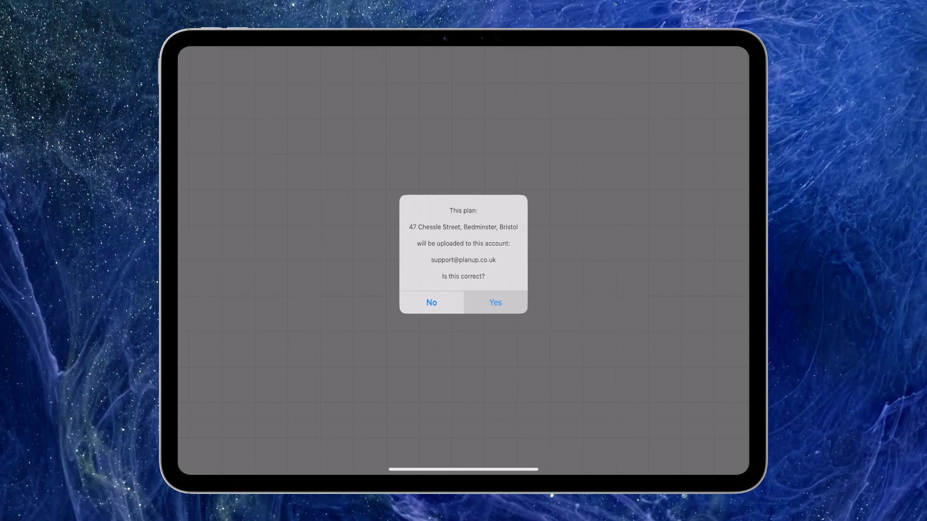
- Confirm uploading the plan to the account and acknowledge the evidence images uploaded
click(495, 302)
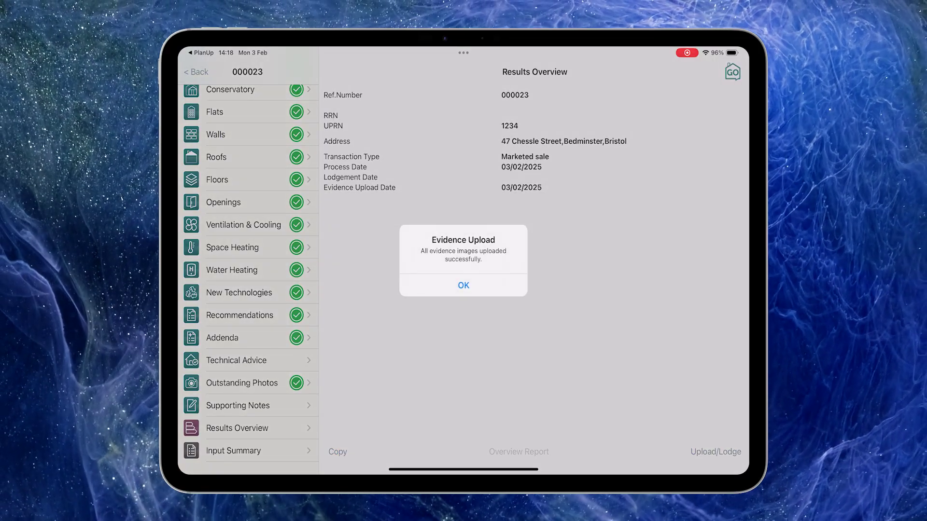
click(463, 286)
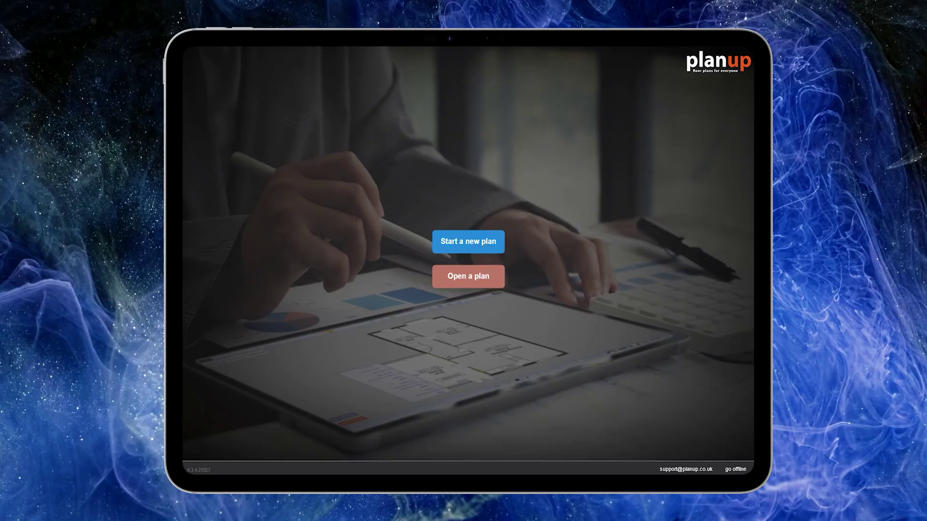
click(469, 276)
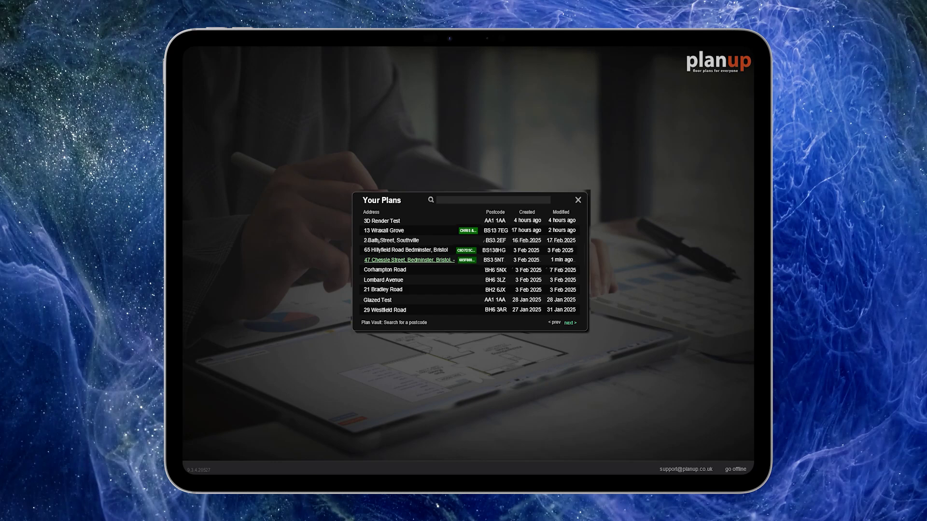
click(409, 259)
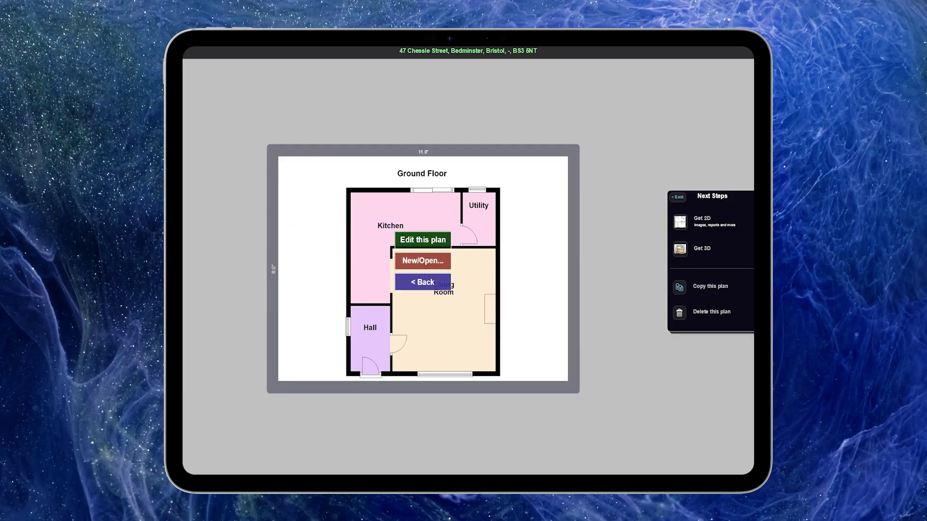
click(423, 239)
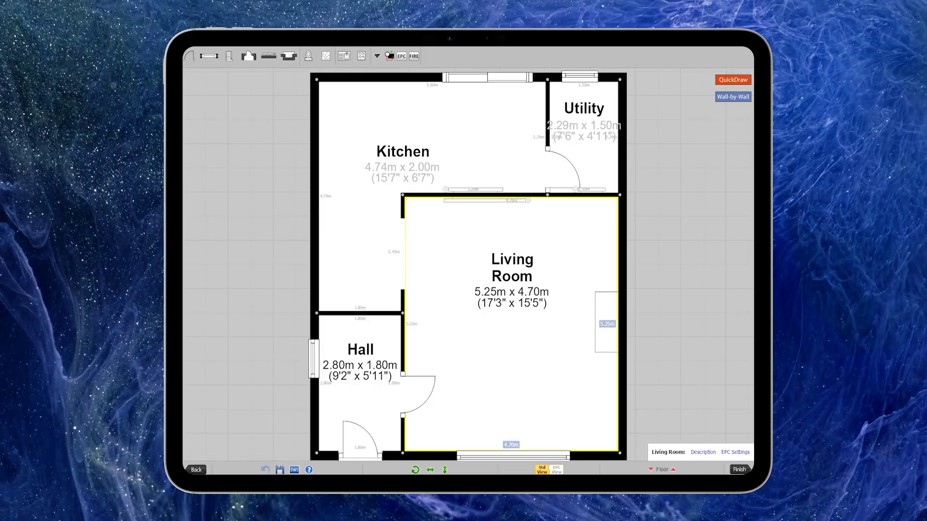